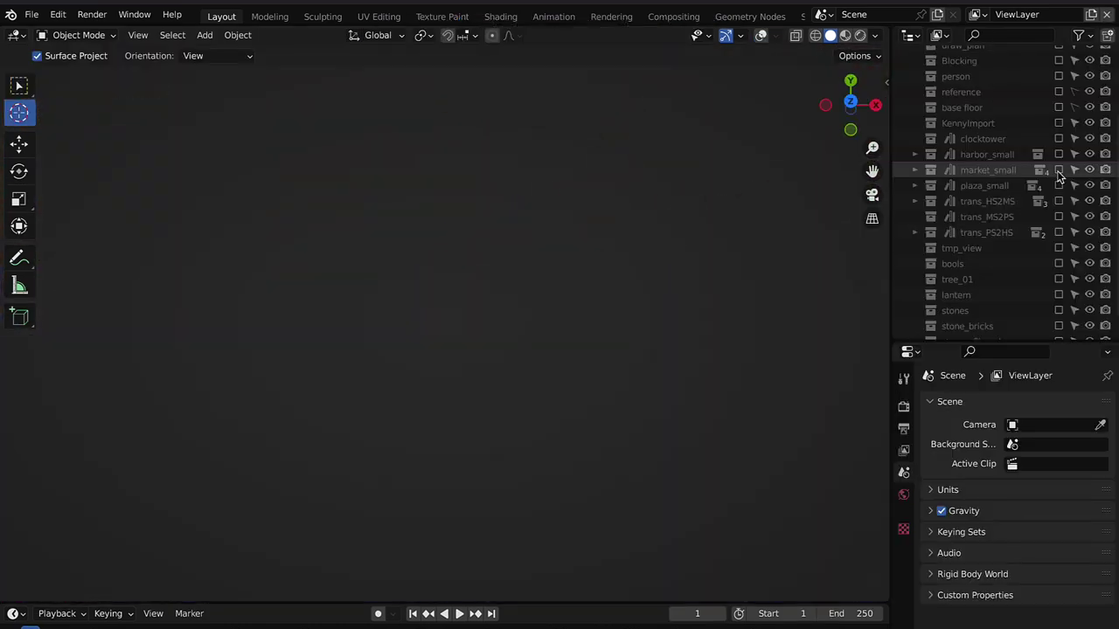
Step: Re-enable the clocktower, harbor, market, plaza and transition collections, tilt the view over the town, and open File
drag(1059, 155, 1061, 179)
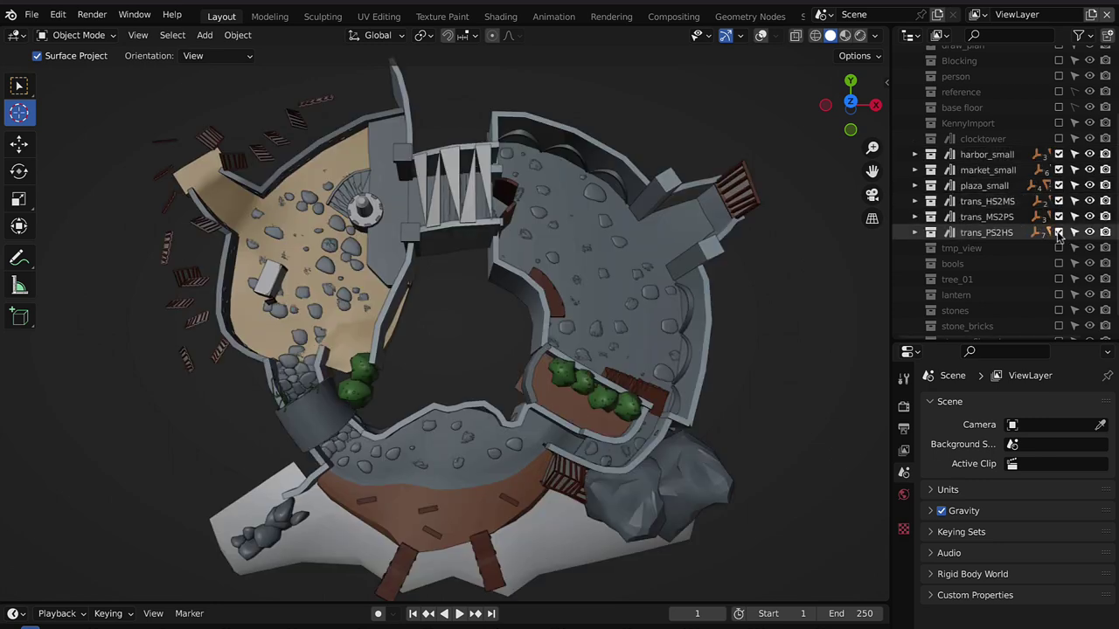
middle_drag(874, 229, 61, 327)
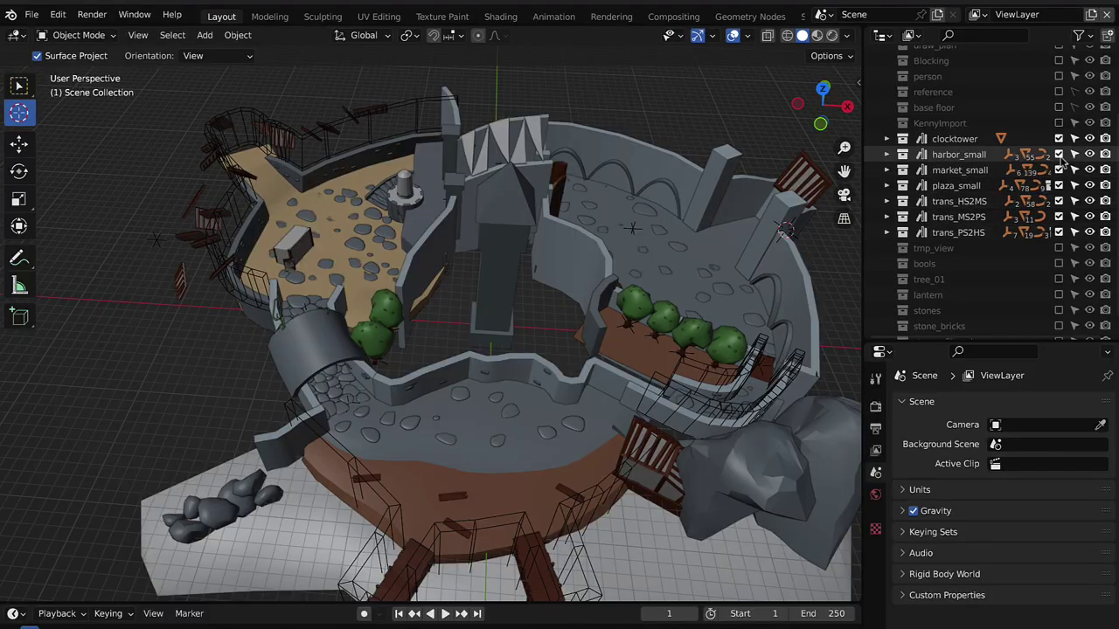
drag(1059, 154, 1059, 233)
click(31, 15)
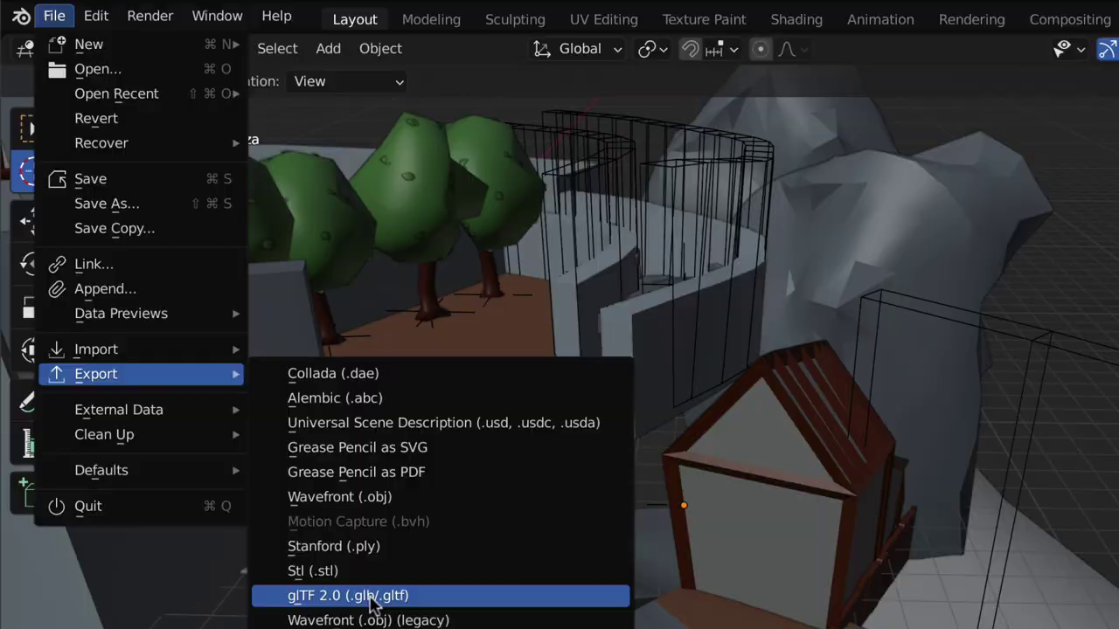
Step: Choose glTF 2.0 (.glb/.gltf) export and expand its Mesh options panel
click(371, 601)
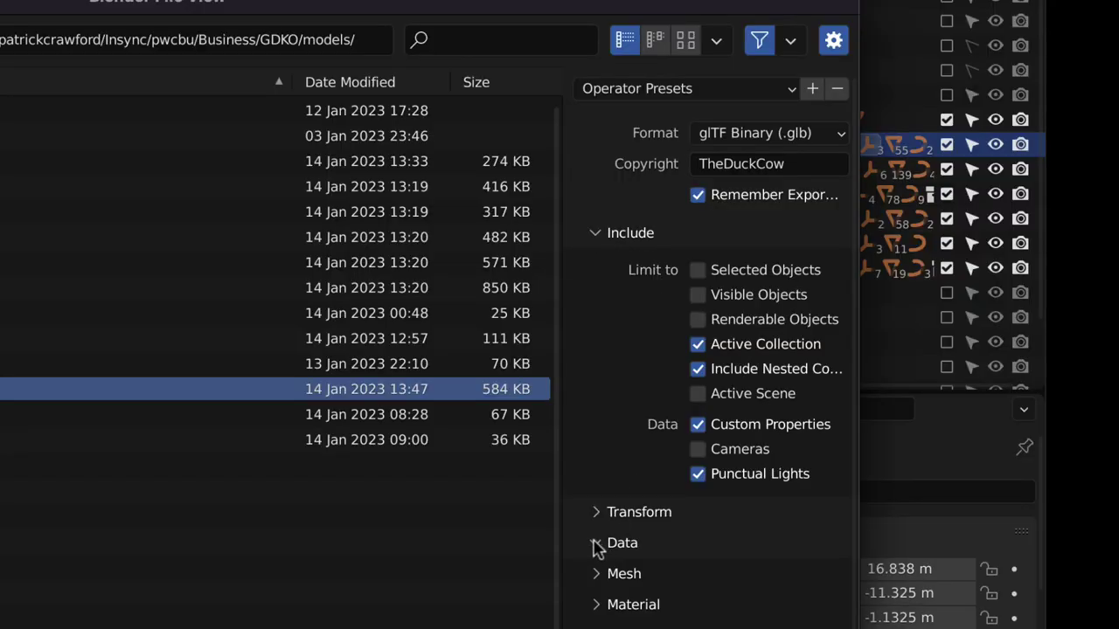
scroll(597, 548, down, 1)
click(601, 565)
scroll(600, 565, down, 1)
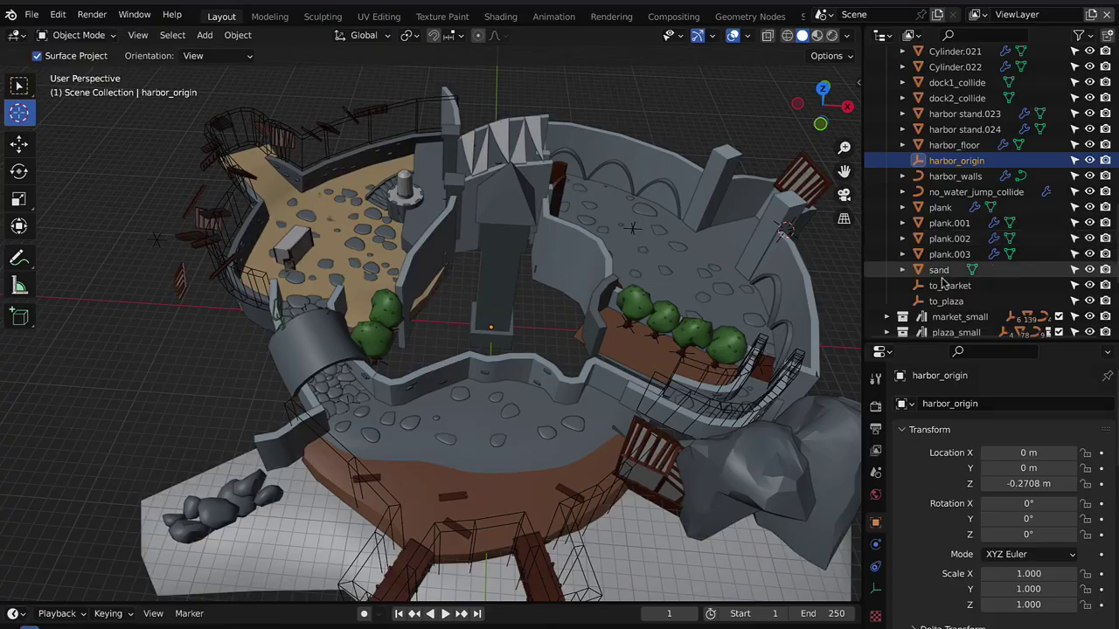
key(KP_Decimal)
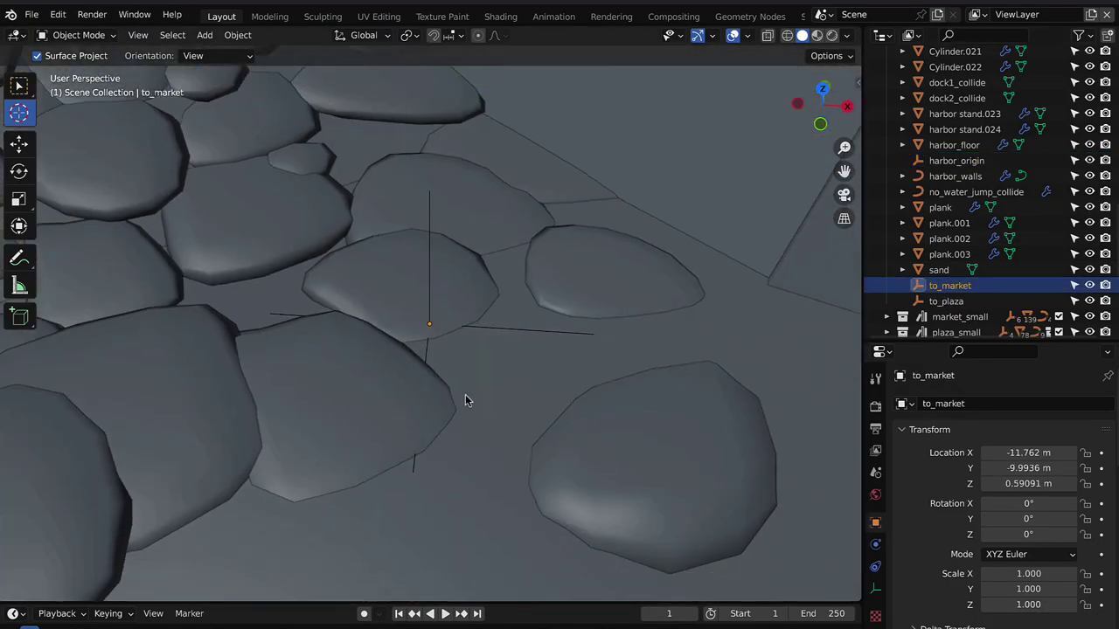
scroll(465, 400, down, 5)
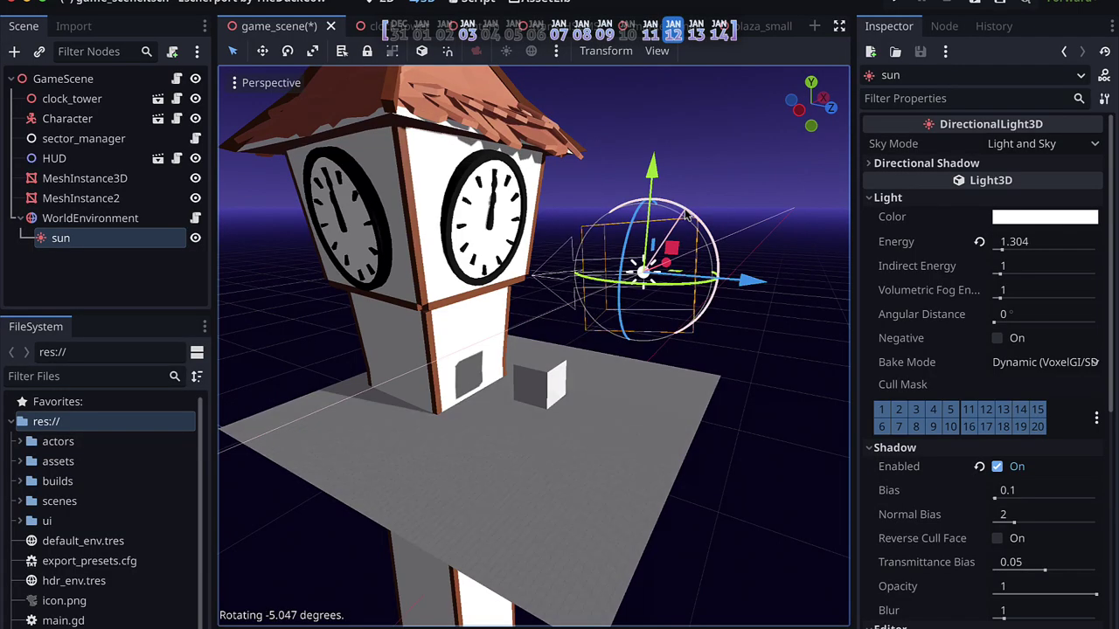
Step: Rotate the sun and brighten the ProceduralSkyMaterial's Sky Horizon Color on WorldEnvironment
mouse_move(643, 203)
mouse_down()
mouse_move(665, 219)
mouse_move(644, 202)
mouse_up()
click(118, 219)
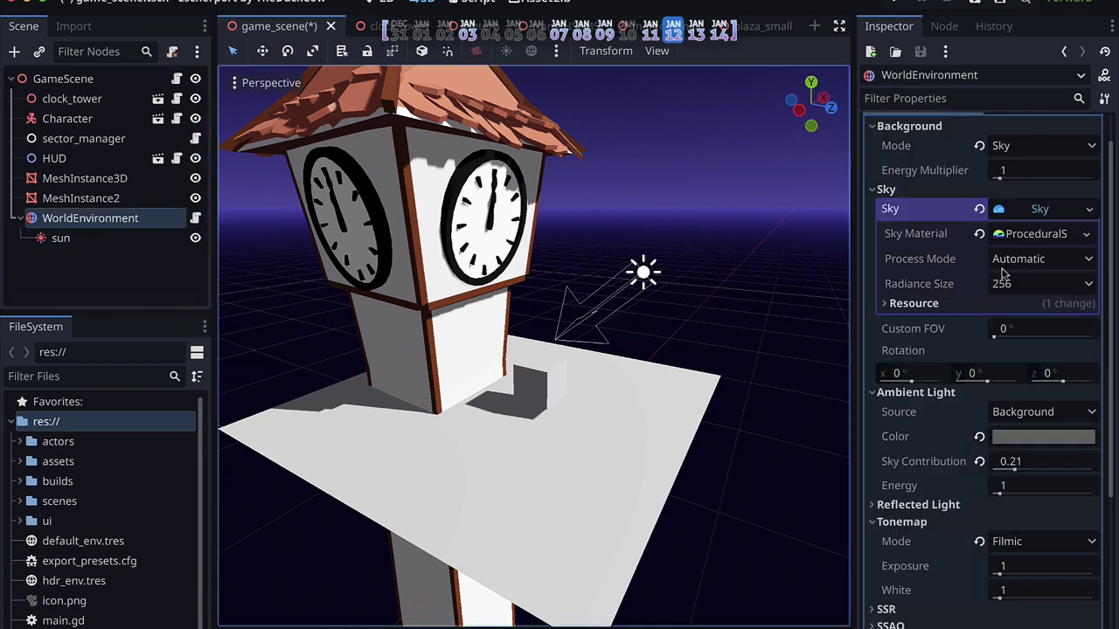
click(1036, 231)
click(900, 289)
click(1022, 323)
click(1095, 94)
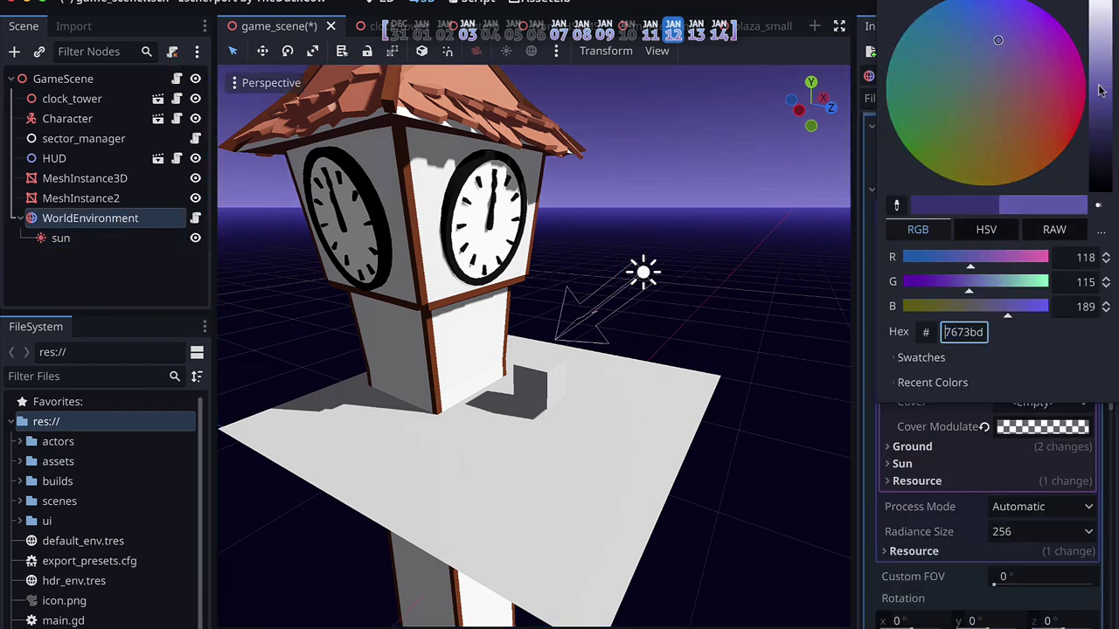
Step: Set the sky's Ground Horizon Color to hex 7575cc
click(913, 446)
click(1042, 490)
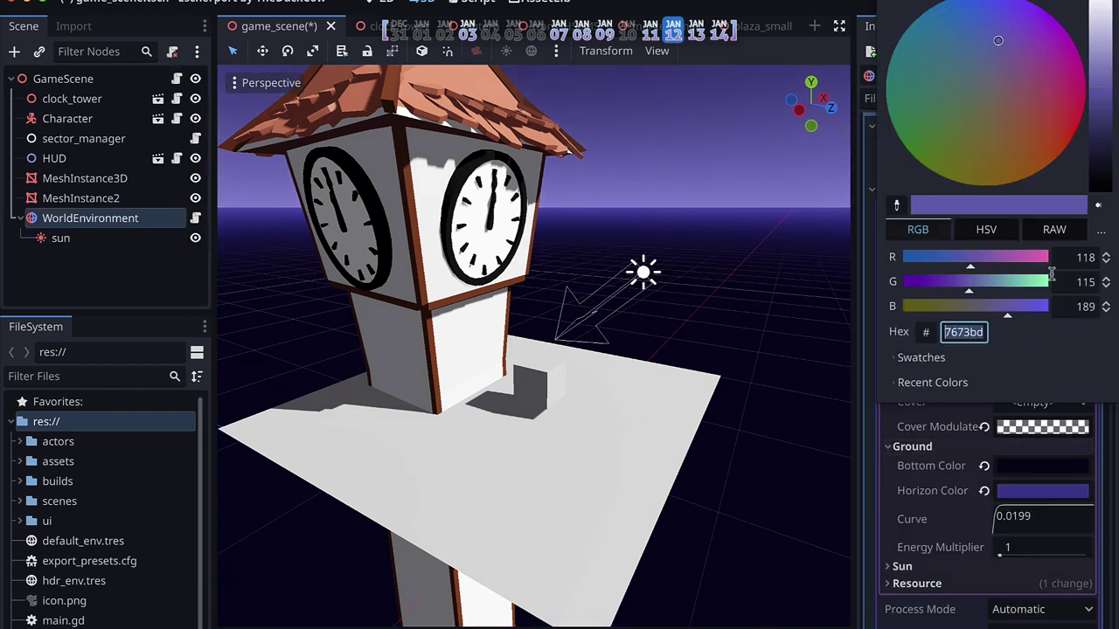
click(1018, 494)
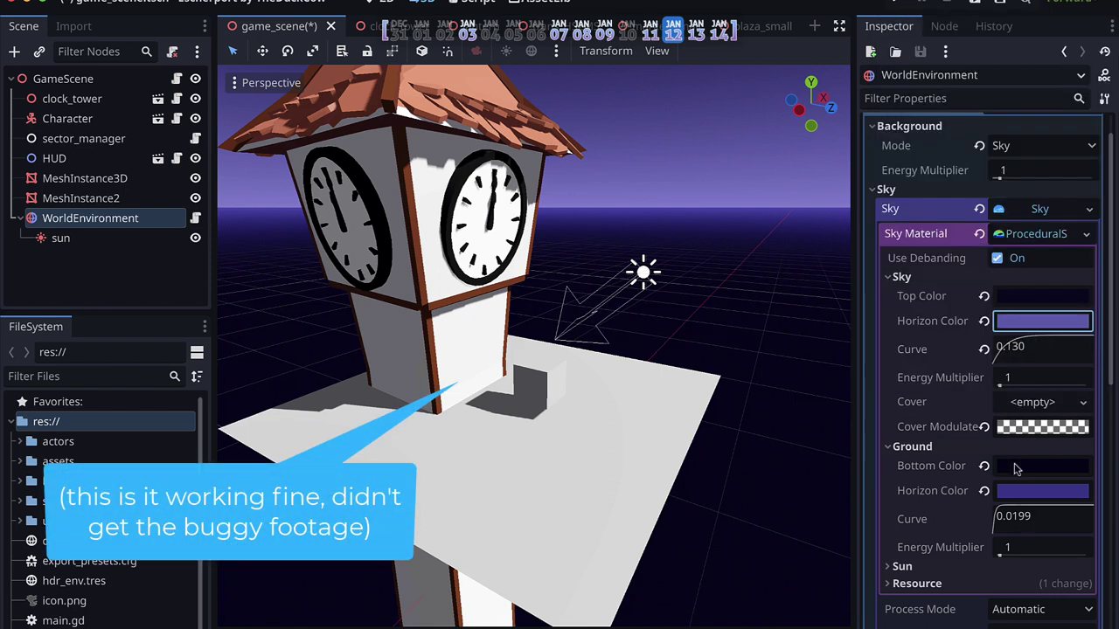
click(1021, 490)
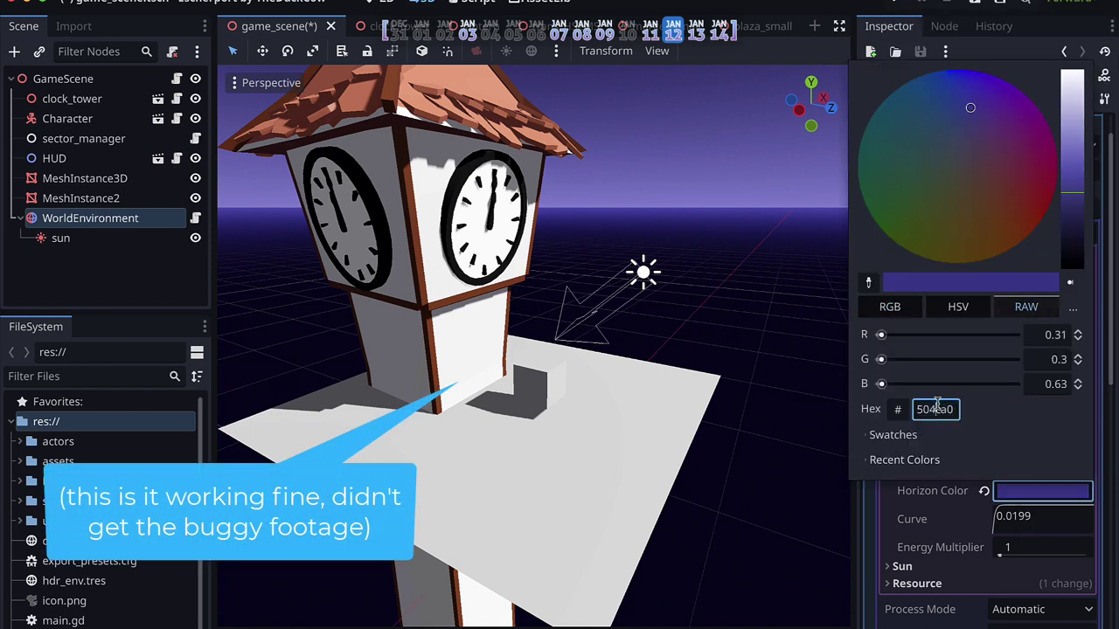
text(7575cc)
key(Return)
click(727, 409)
Step: Darken the Ambient Light Color to near black, then lighten it slightly
scroll(924, 467, down, 3)
click(892, 417)
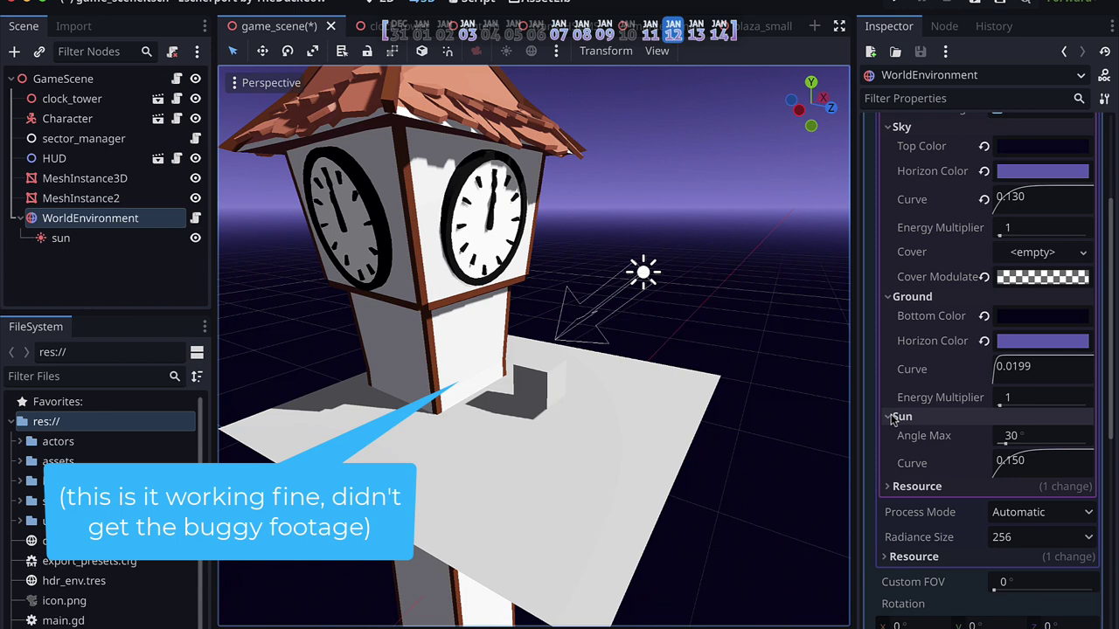
scroll(924, 437, down, 5)
click(1042, 426)
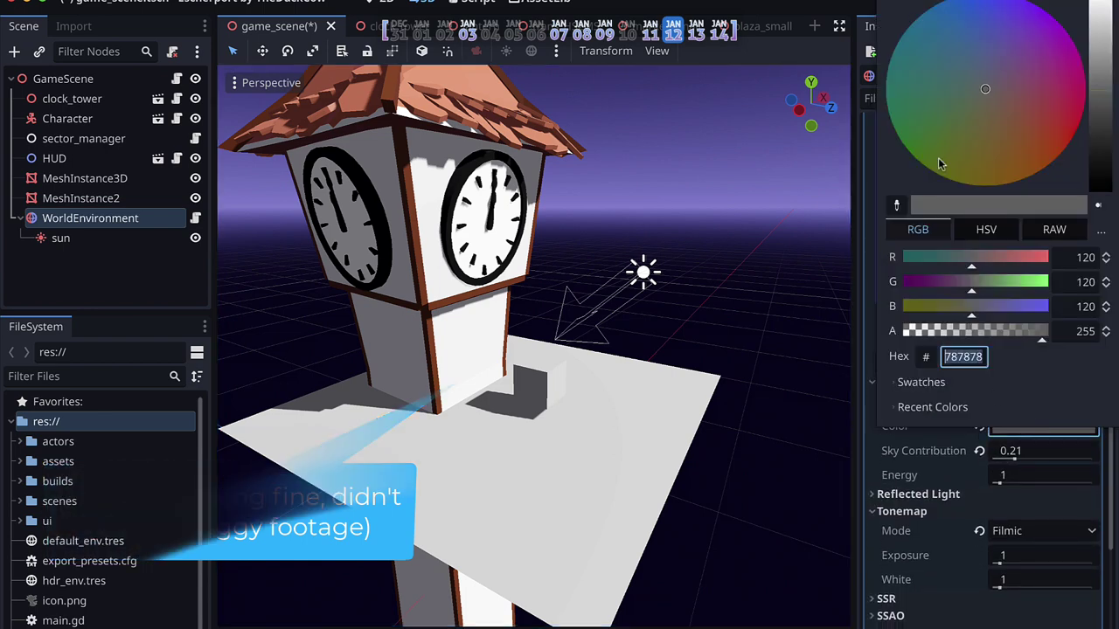
drag(1104, 99, 1106, 168)
click(923, 461)
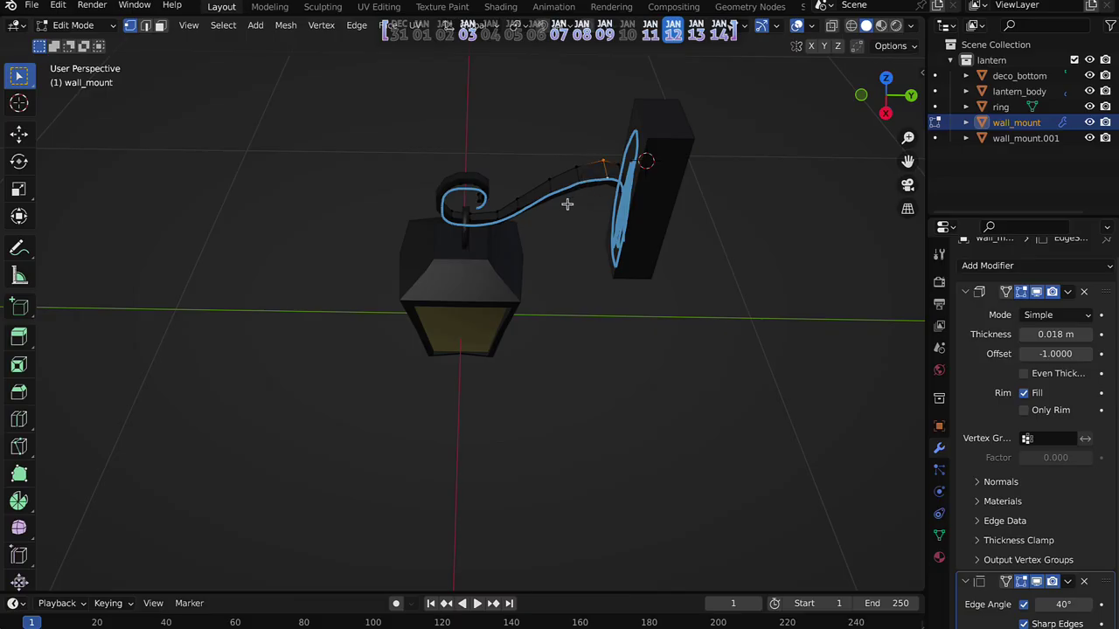
Step: From the right-side view, extrude a new vertex along the lantern's wall-mount bracket
key(KP_3)
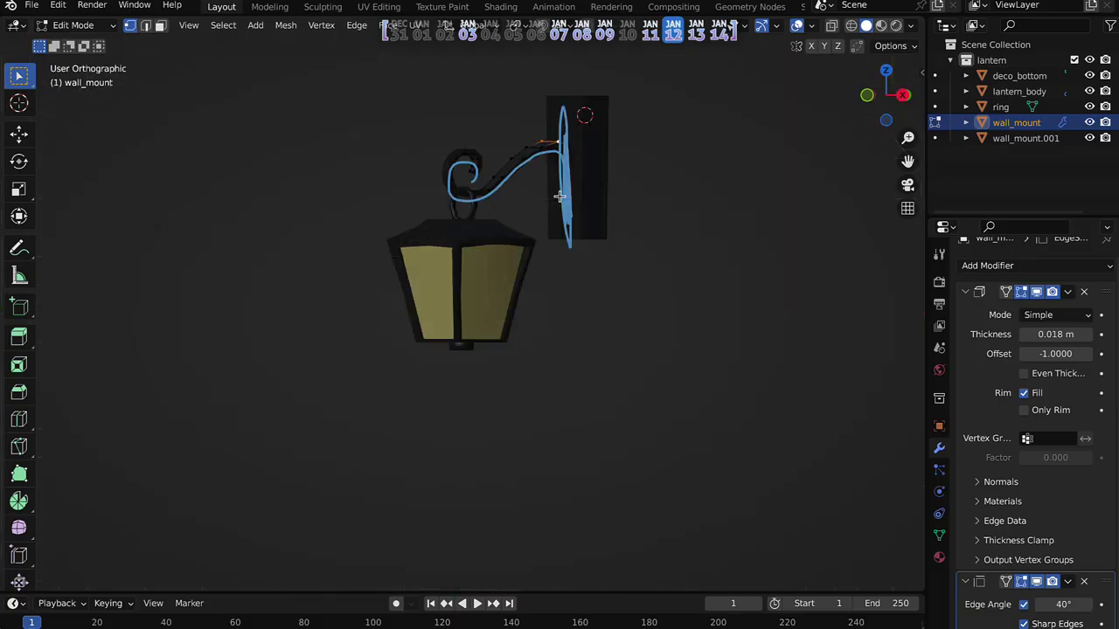
key(e)
click(570, 156)
click(542, 143)
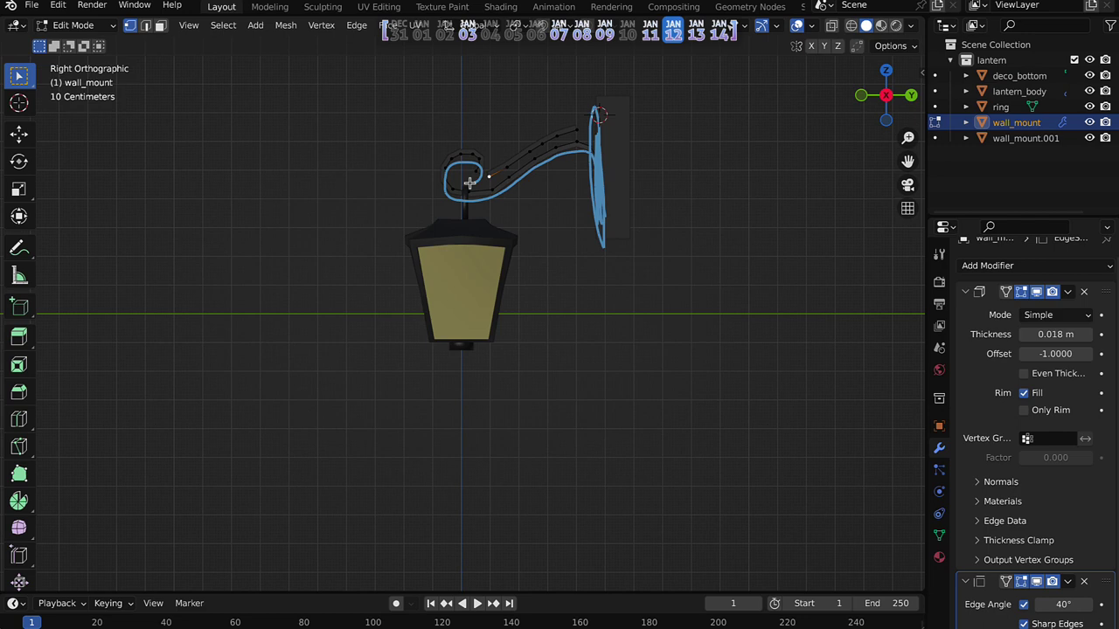
middle_drag(481, 160, 484, 149)
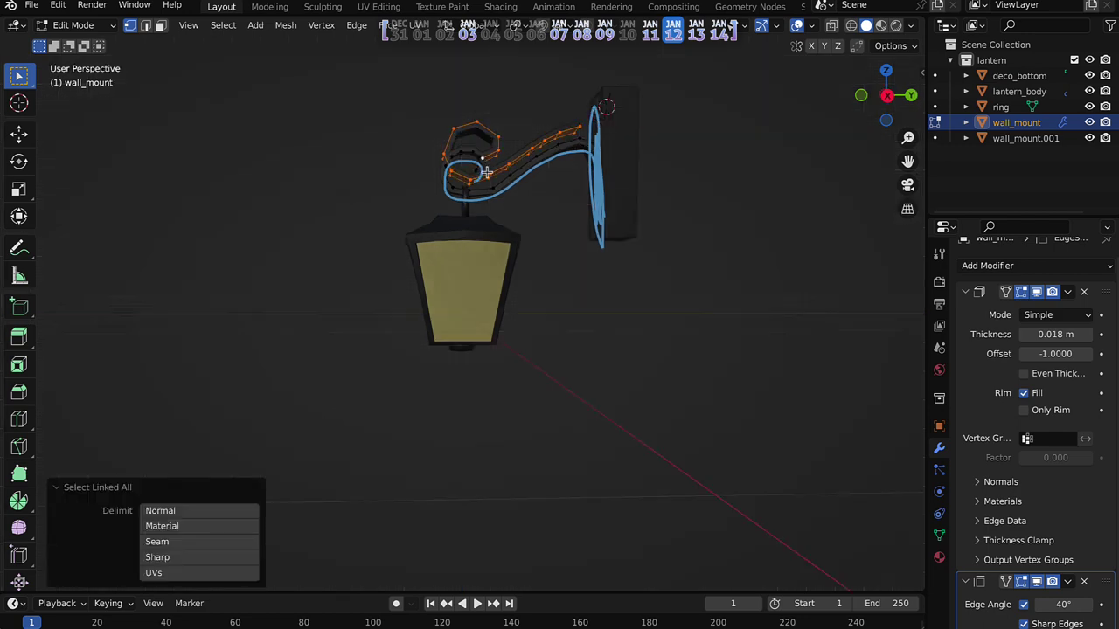
key(g)
key(Escape)
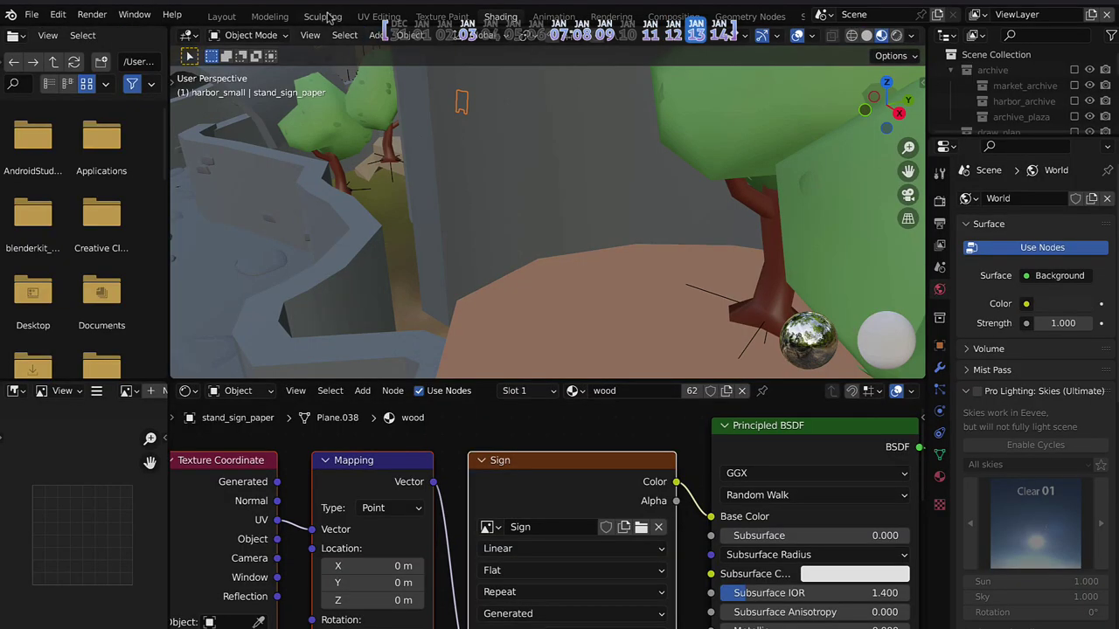
Step: Switch to the UV Editing and Texture Paint workspaces, then reposition the castle-kit-1.0 folder window
click(365, 18)
click(442, 16)
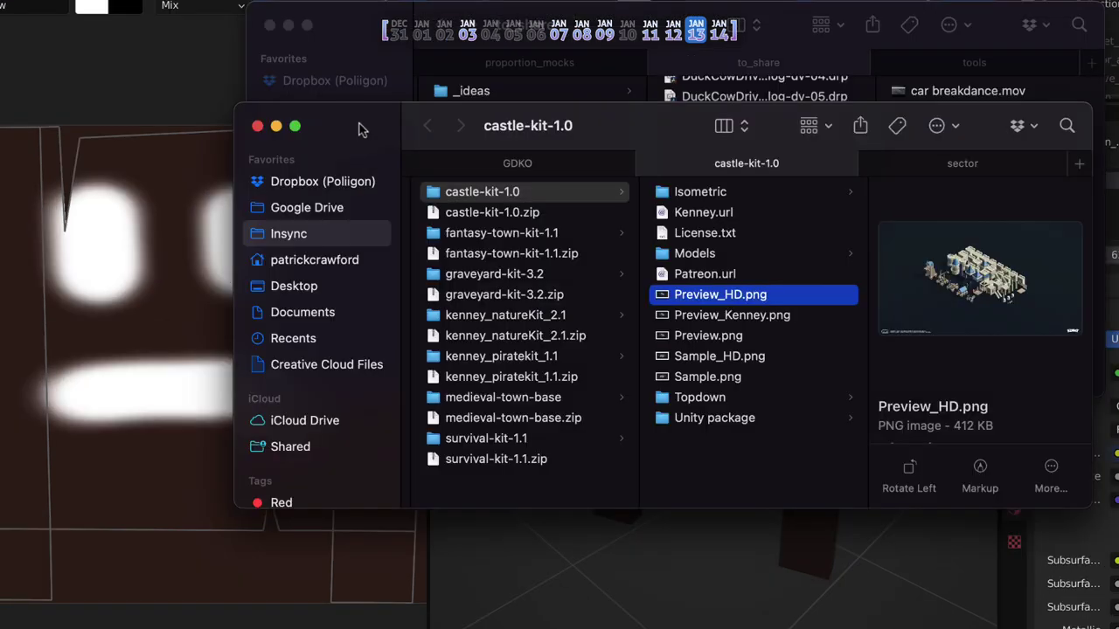
drag(361, 129, 317, 62)
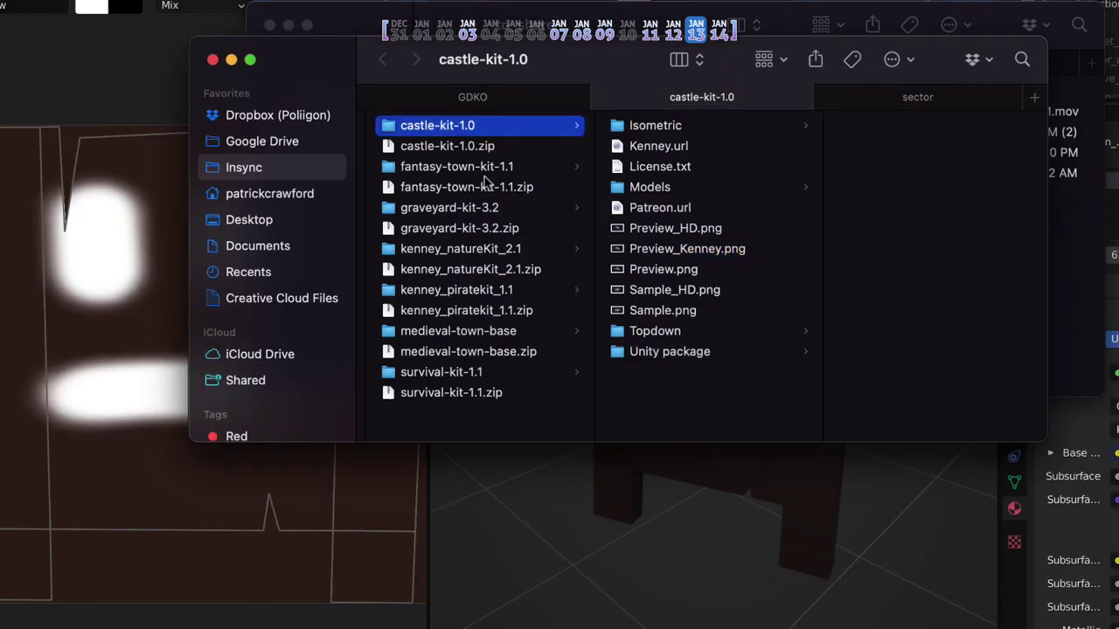
Step: Quick Look the fantasy-town-kit-1.1 Sample.png image, then return to the kit list
key(Down)
key(Down)
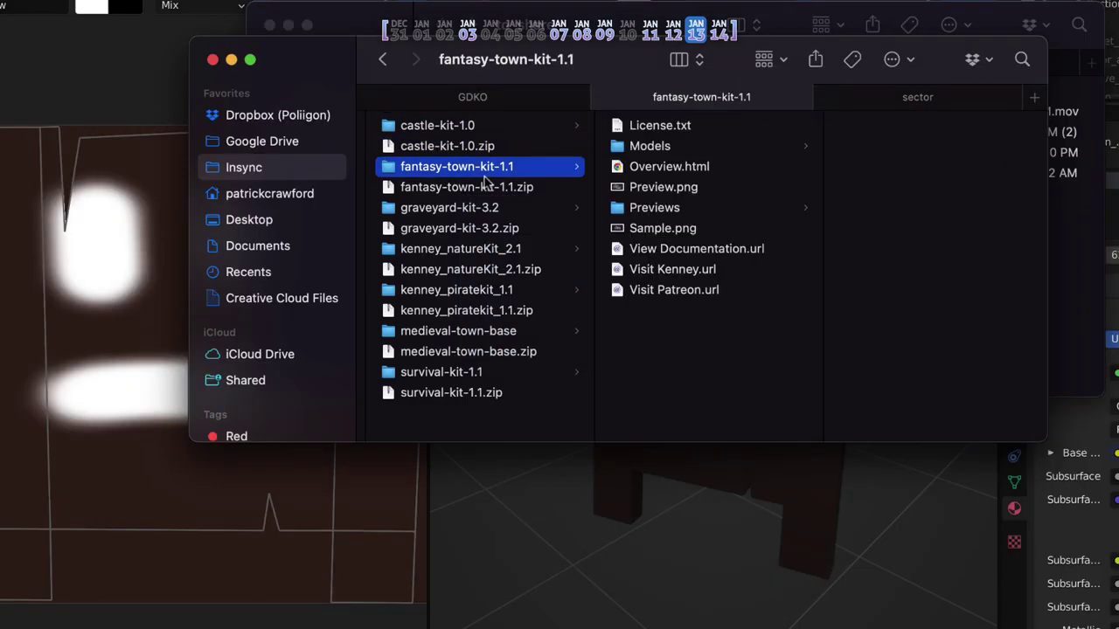
key(Right)
key(Down)
Step: Browse the graveyard-kit-3.2 and nature kit folders and preview their sample images
key(Down)
key(Down)
key(Down)
key(Down)
key(space)
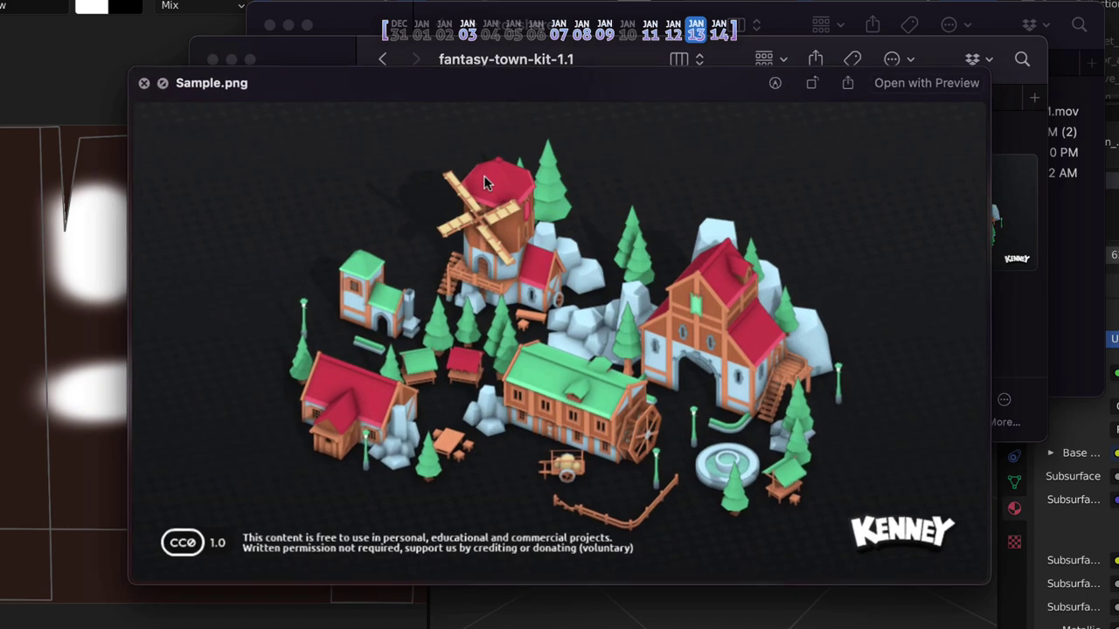
key(space)
key(Left)
key(Down)
key(Down)
key(Right)
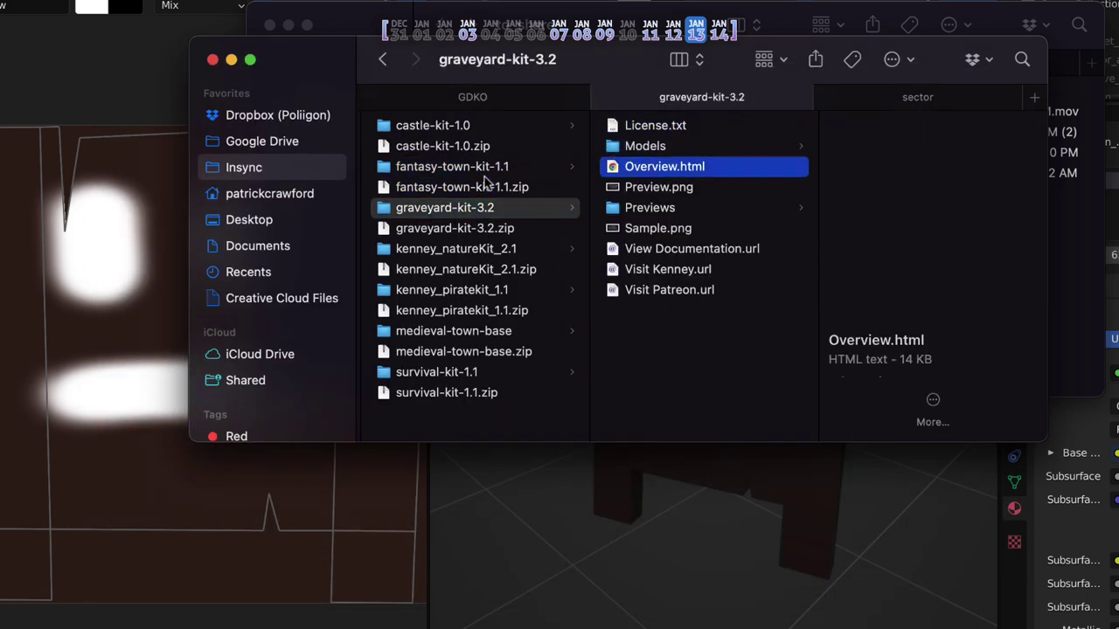
key(Down)
key(Down)
key(Down)
key(space)
key(space)
key(Left)
key(Down)
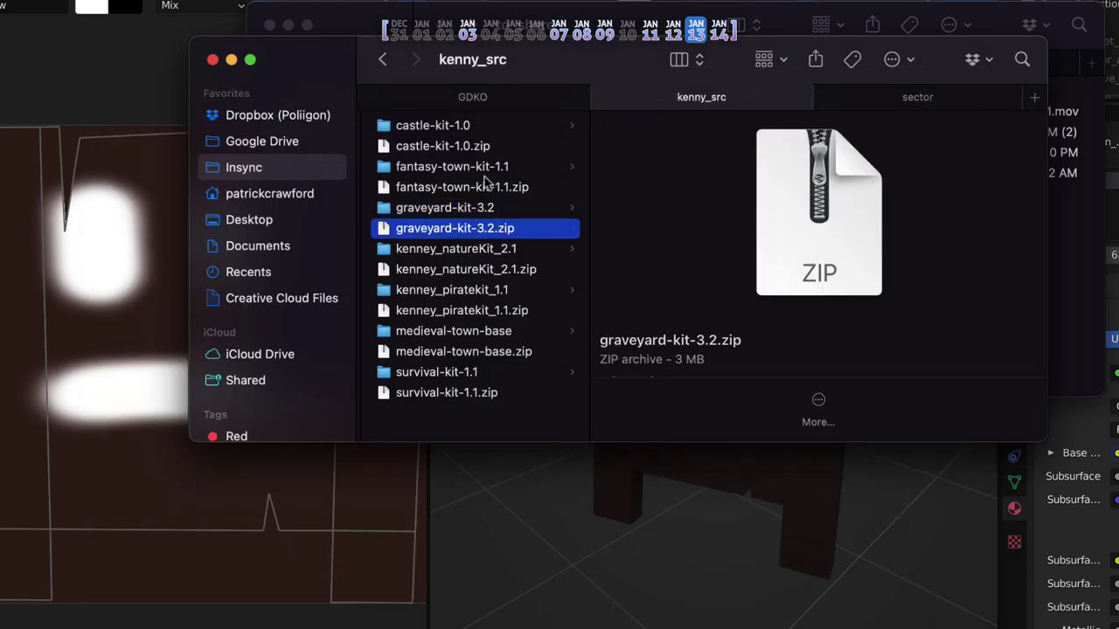
key(Down)
key(Right)
key(Down)
key(Down)
key(Down)
key(Down)
key(Down)
key(Down)
key(space)
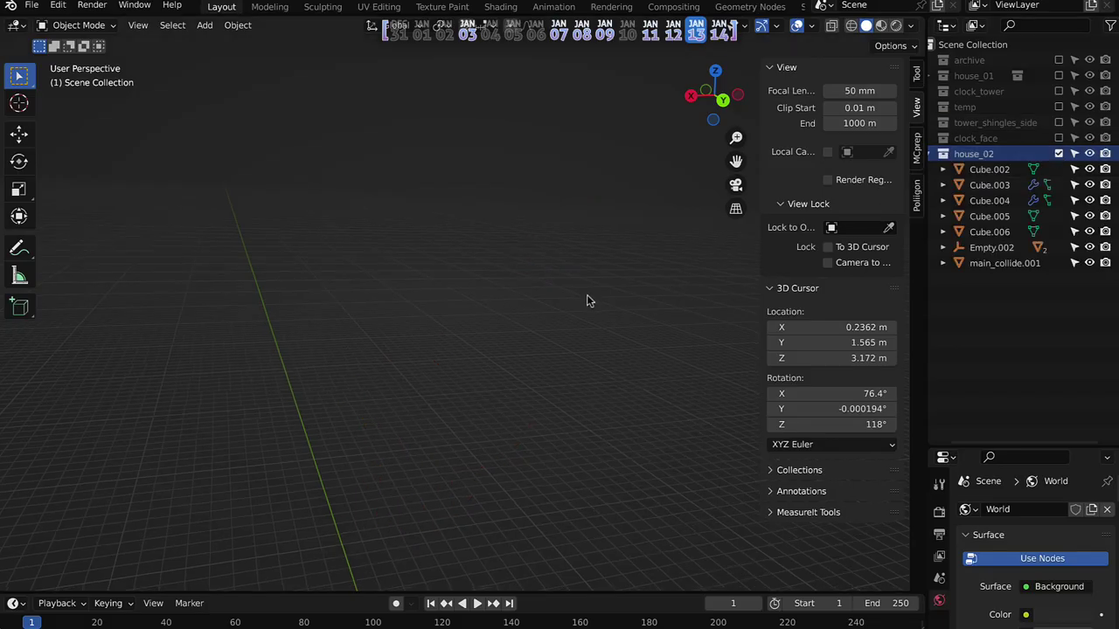
Step: Edit the house's collision mesh main_collide.001 in isolated local view, then restore the full house
middle_drag(553, 315, 525, 379)
click(526, 405)
key(Tab)
key(KP_Divide)
scroll(389, 221, down, 4)
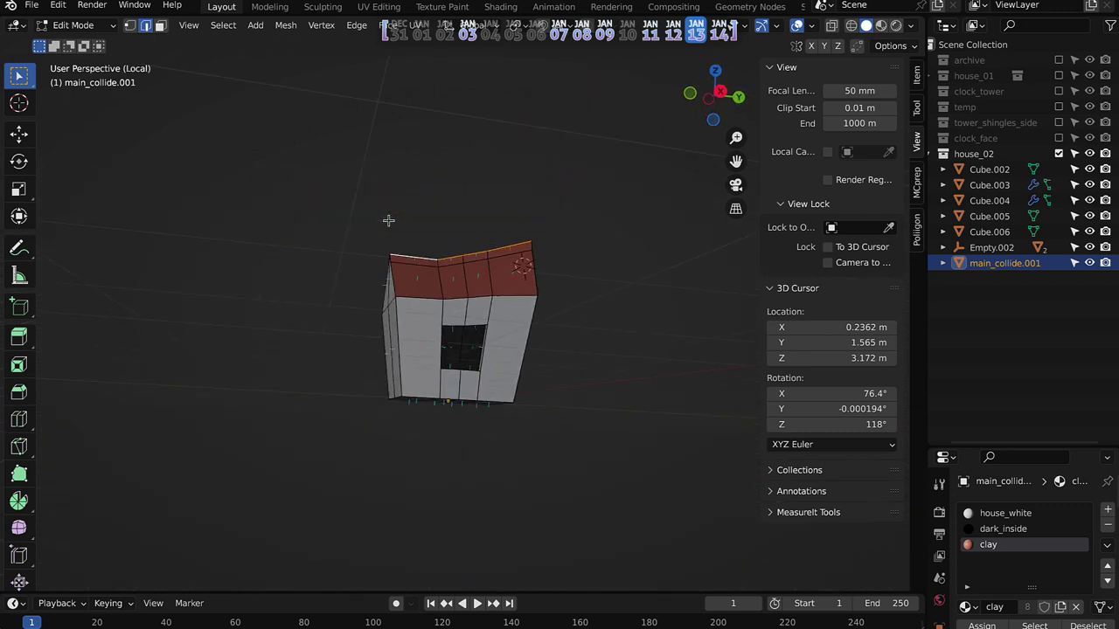
middle_drag(387, 220, 544, 400)
key(Tab)
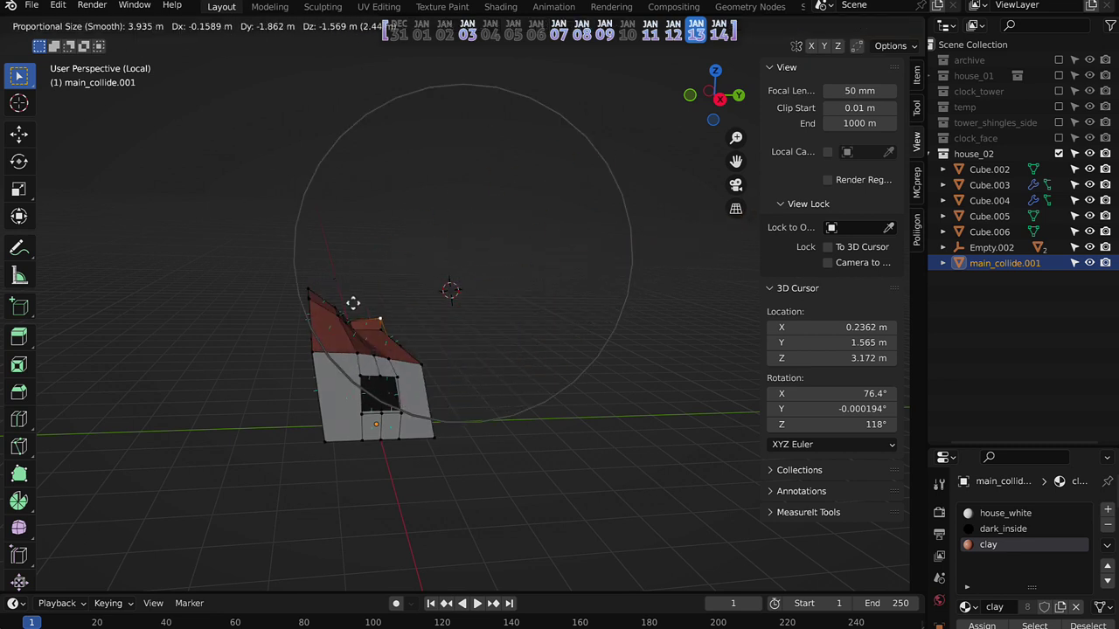
key(KP_Divide)
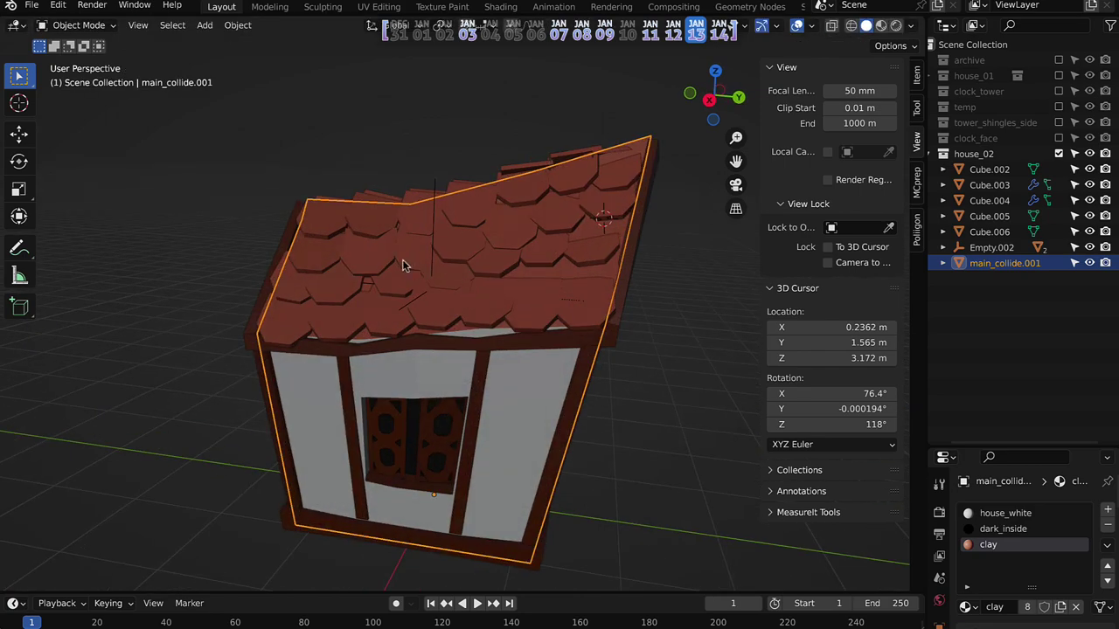
Step: Select the shingled roof Plane.078, then move the stones into another collection
click(405, 263)
key(g)
key(Escape)
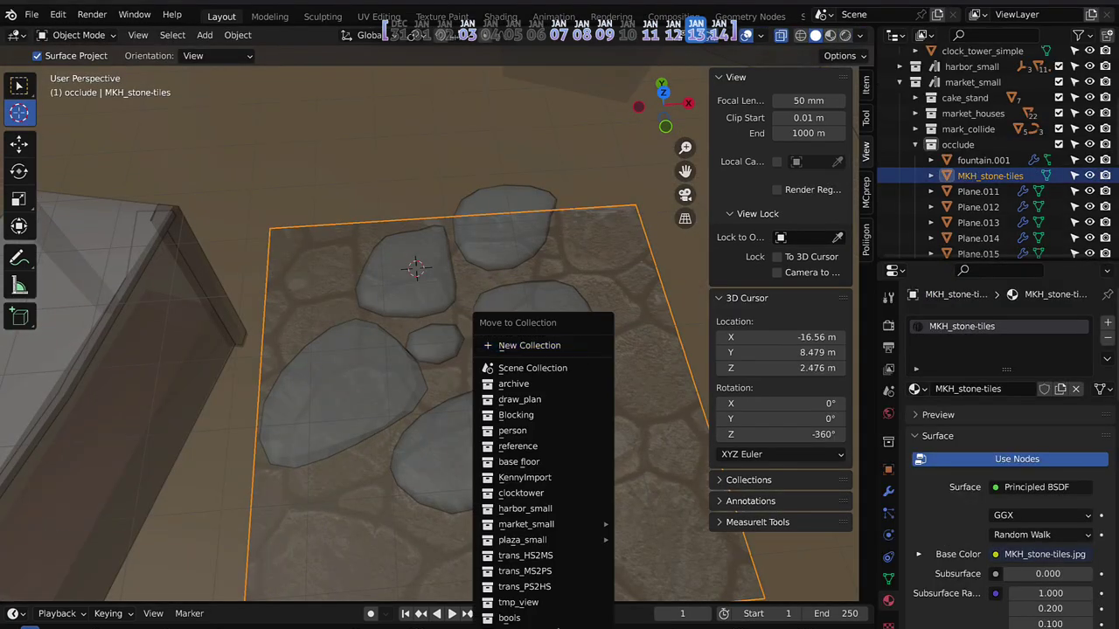
key(z)
key(m)
click(466, 435)
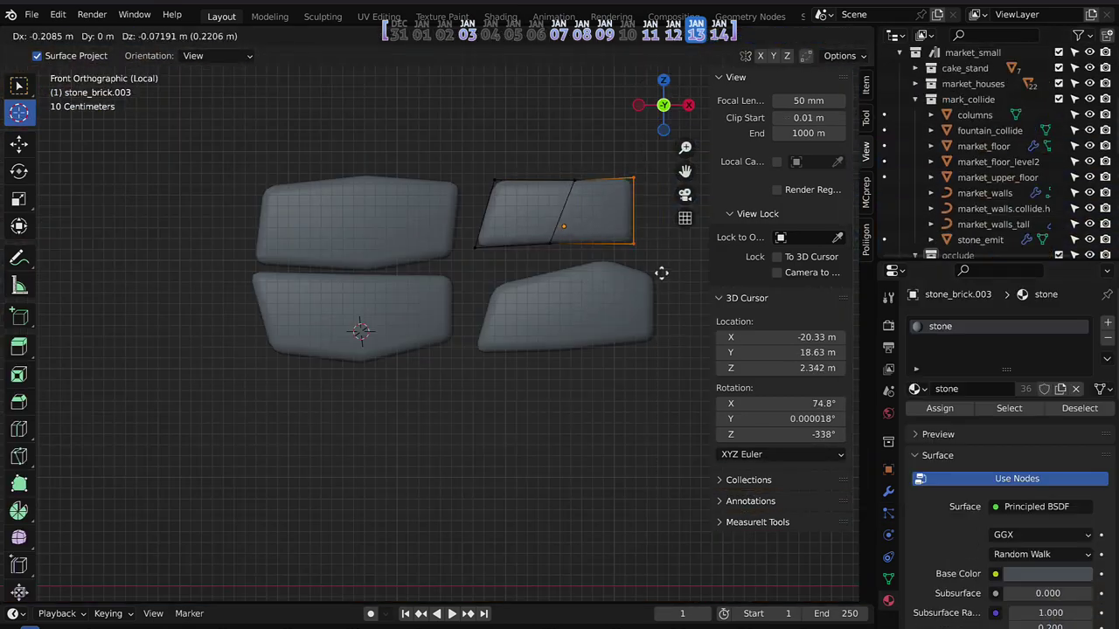
Step: Snap the duplicated bricks onto the wall spot, then bring up the glTF export settings
click(664, 281)
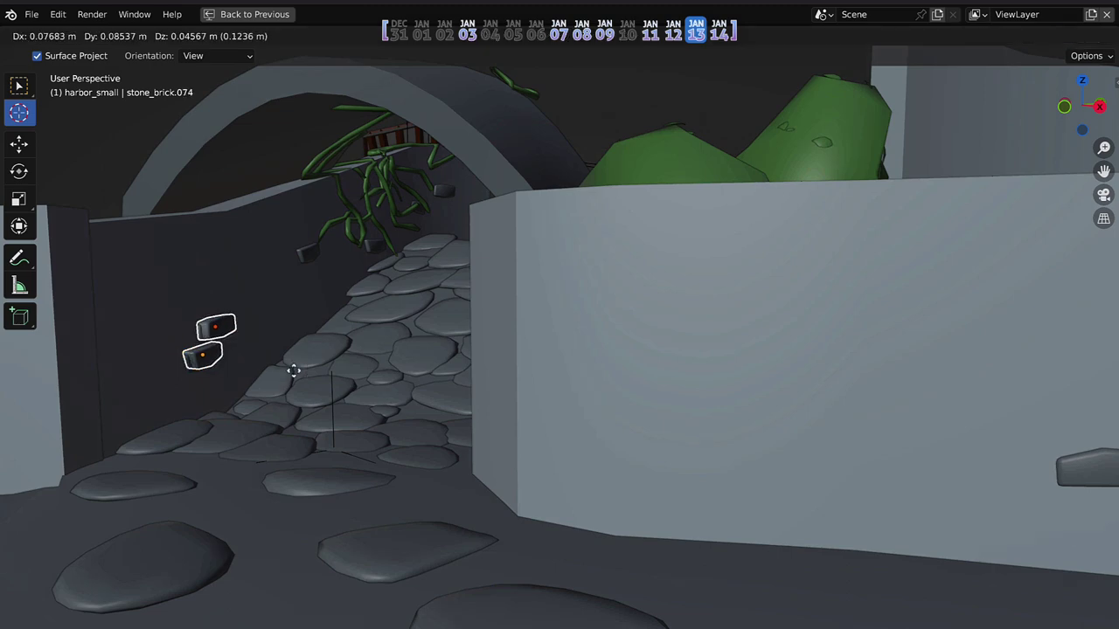
click(293, 371)
key(shift+s)
click(628, 208)
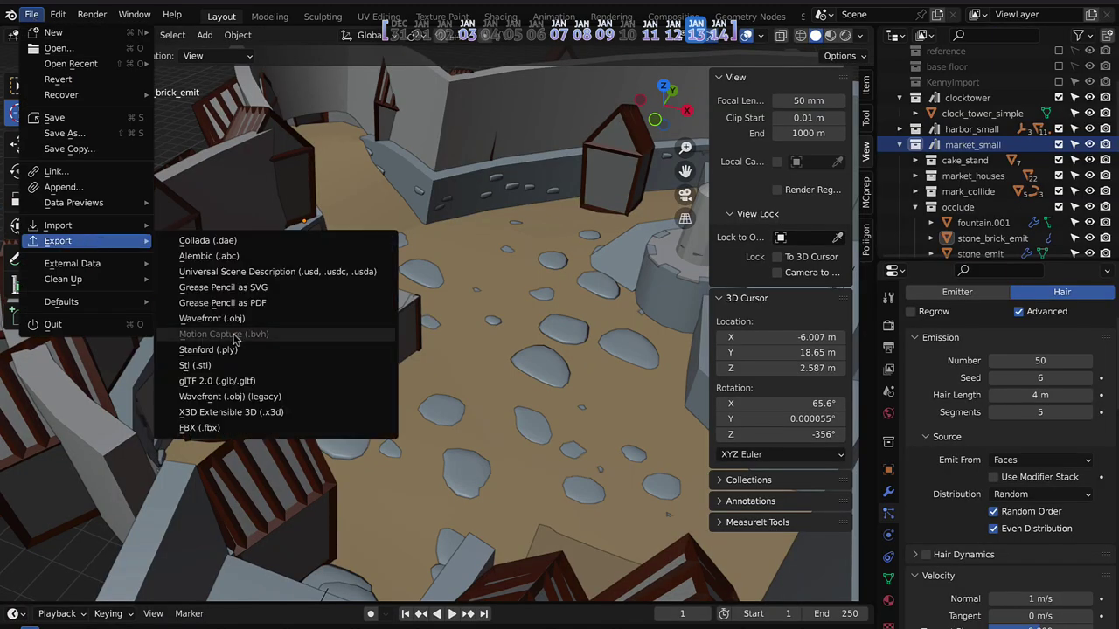
click(227, 368)
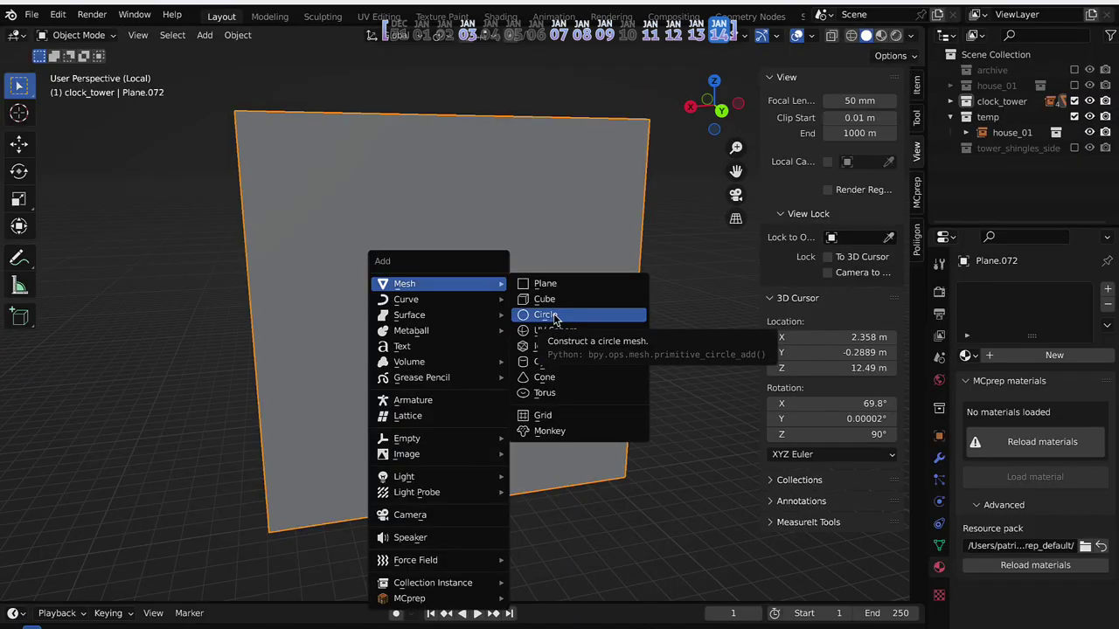
Step: Add a circle mesh to serve as the clock tower's face
click(547, 315)
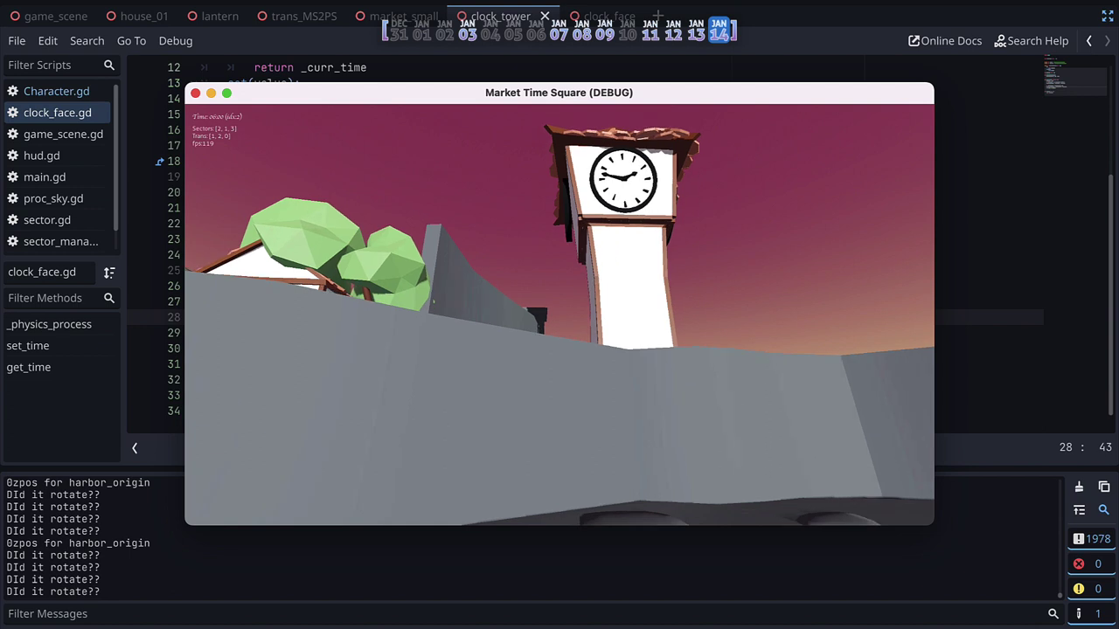
Step: Walk the player toward the clock tower and back in the running game
key(s)
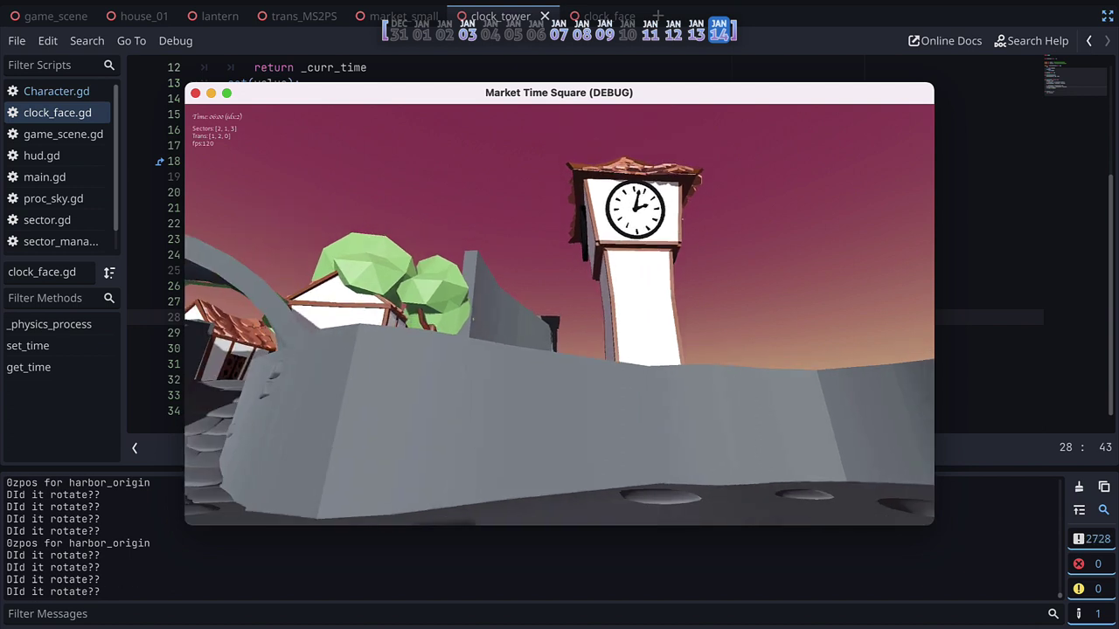
key(w)
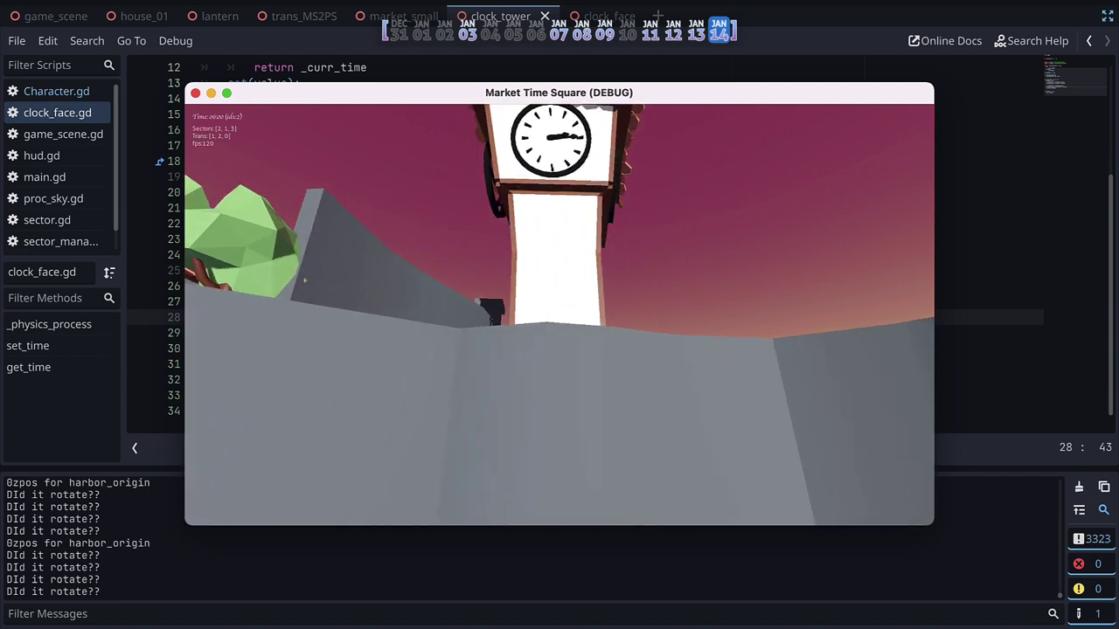
key(s)
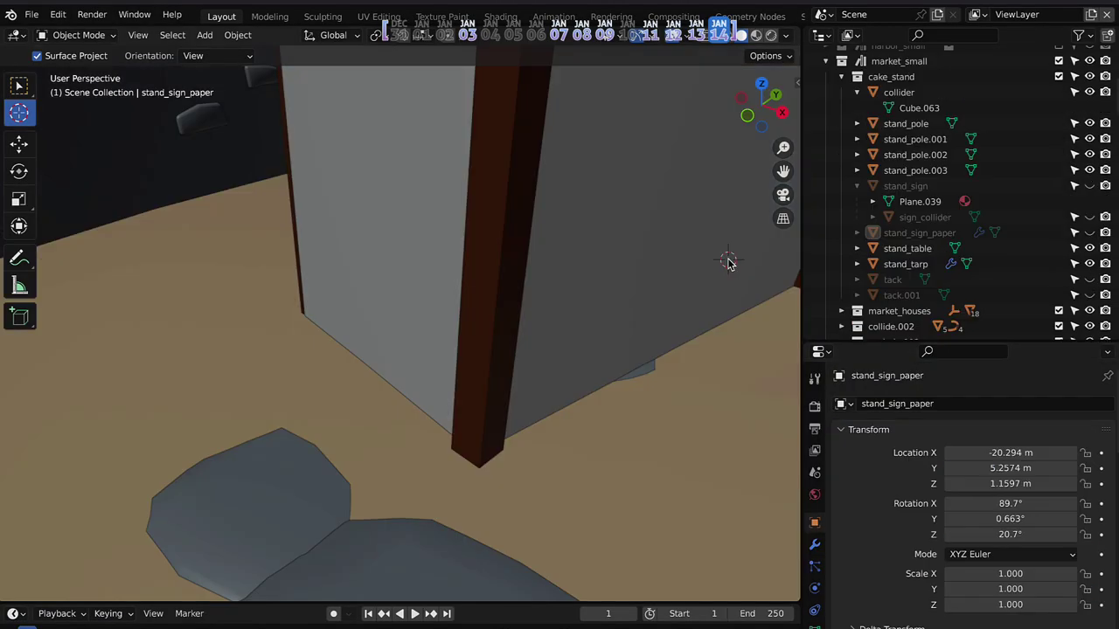
Step: Unhide the market stand sign objects and quit the drawing app
key(alt+h)
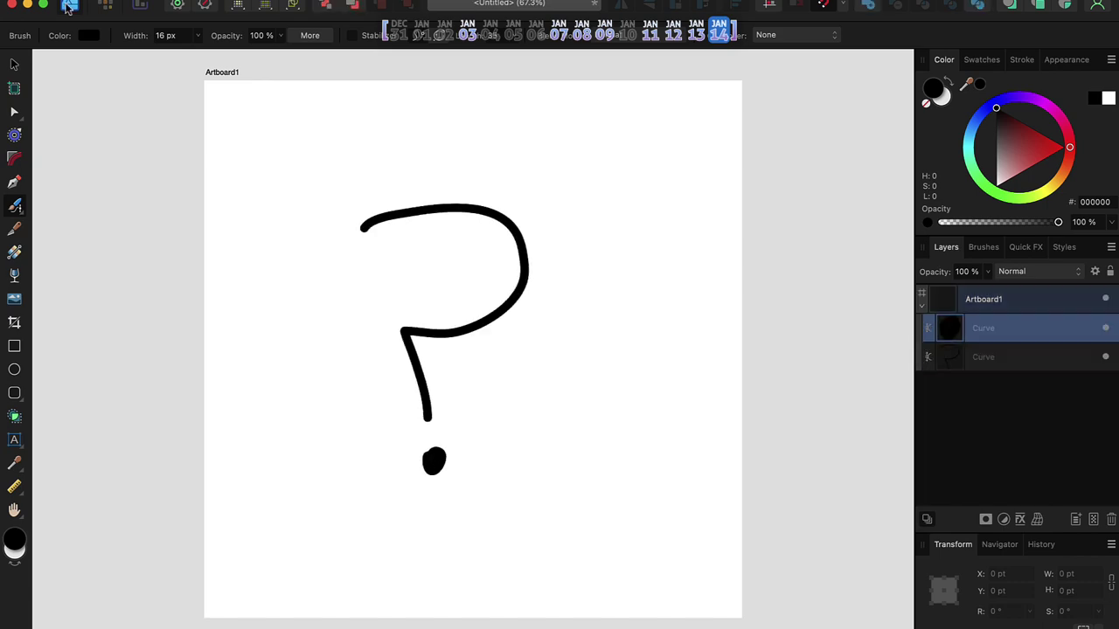
click(68, 7)
click(50, 210)
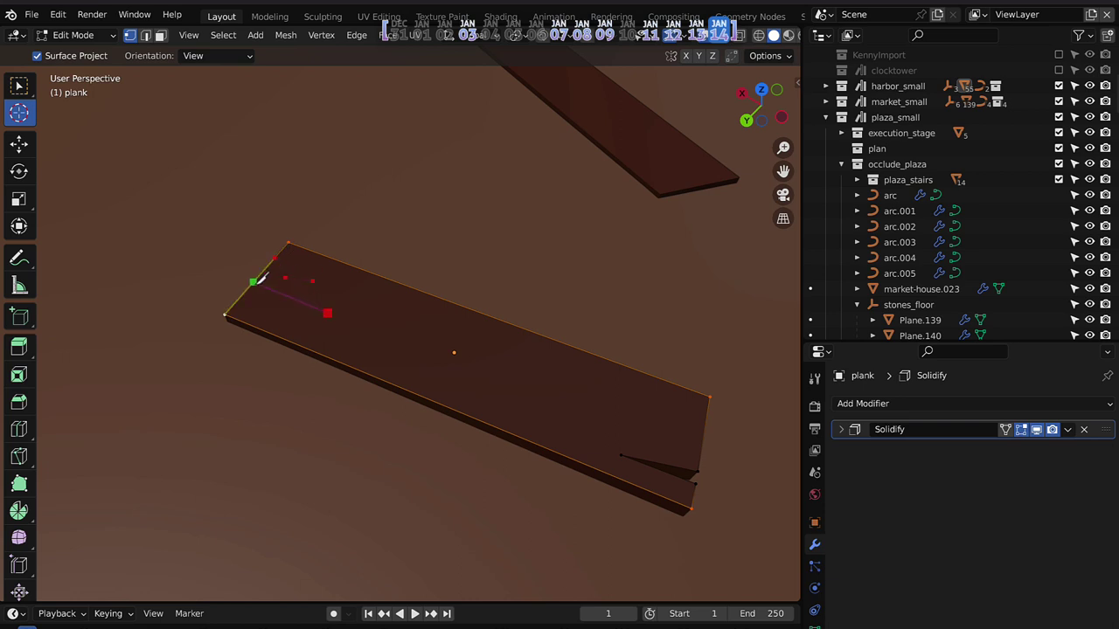
Step: Delete the triangular sliver of faces to leave a notch in the plank's end
key(x)
click(227, 315)
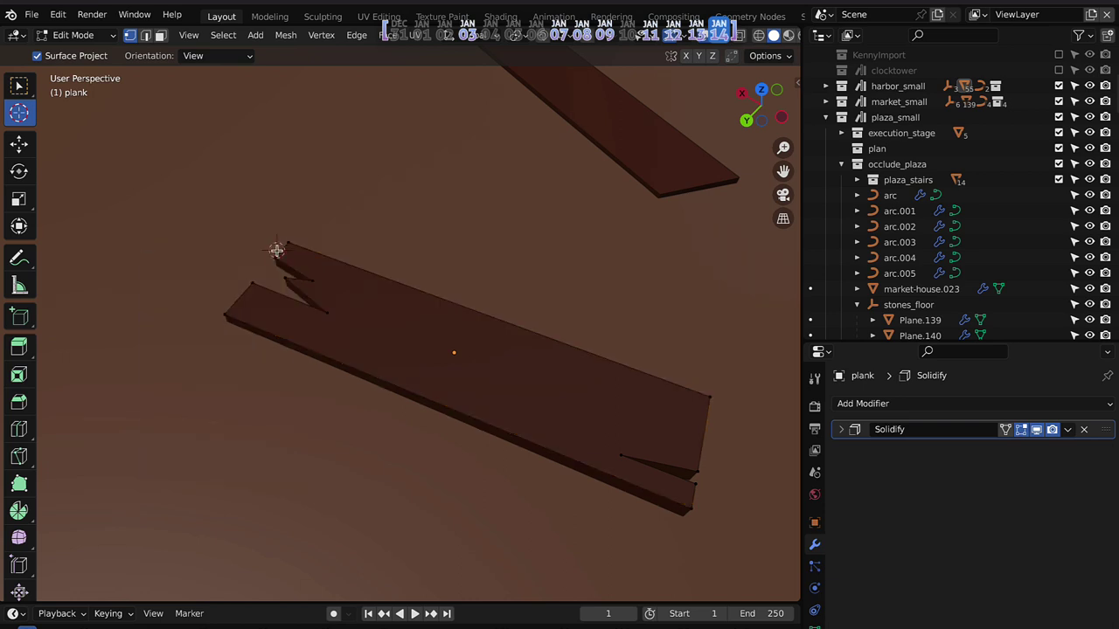